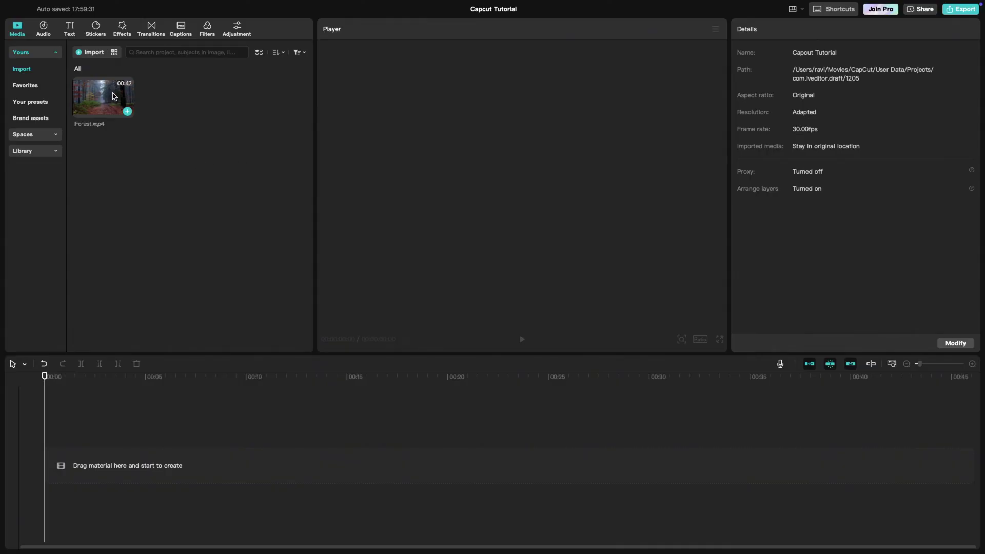
Preview Forest.mp4 and place it on the timeline at 100% scale
{"action": "left_click", "coordinate": [117, 99]}
{"action": "key", "text": "space"}
{"action": "left_click_drag", "start_coordinate": [112, 129], "coordinate": [87, 464]}
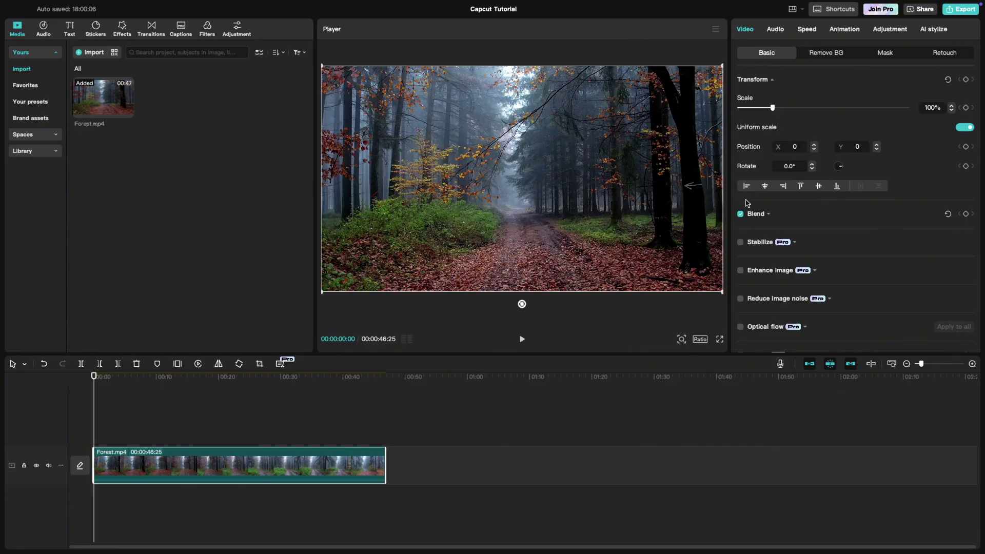
{"action": "mouse_move", "coordinate": [778, 109]}
{"action": "left_mouse_down"}
{"action": "mouse_move", "coordinate": [764, 110]}
{"action": "mouse_move", "coordinate": [772, 111]}
{"action": "left_mouse_up"}
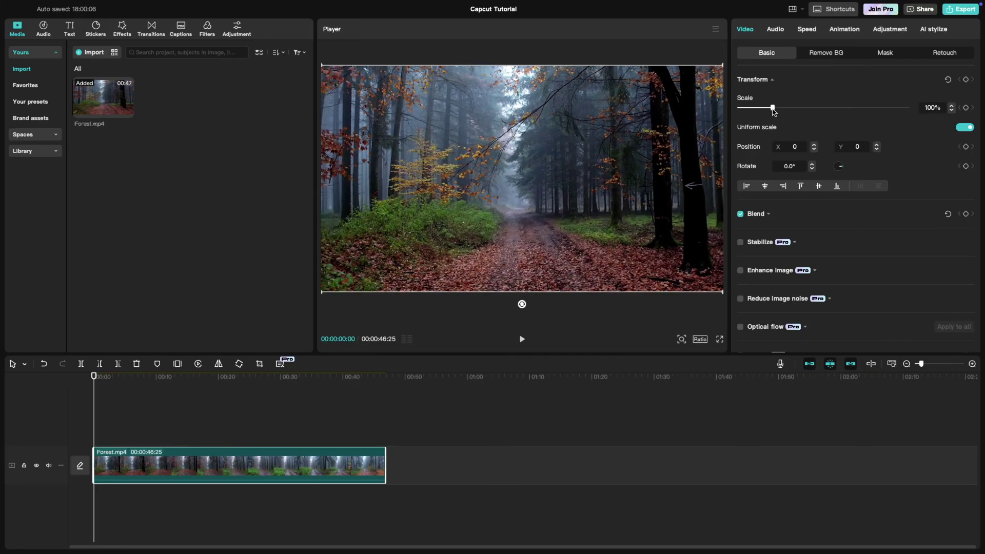
Shrink the Free-ratio crop box to a smaller central region around the forest path, at 0° rotation
{"action": "left_click", "coordinate": [259, 363]}
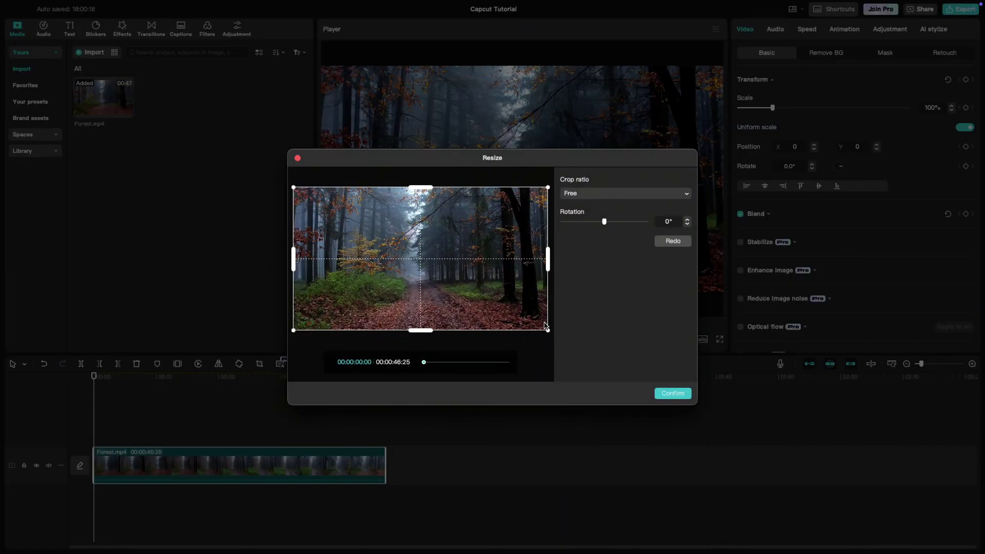
{"action": "mouse_move", "coordinate": [547, 332]}
{"action": "left_mouse_down"}
{"action": "mouse_move", "coordinate": [387, 258]}
{"action": "mouse_move", "coordinate": [503, 257]}
{"action": "left_mouse_up"}
{"action": "left_click_drag", "start_coordinate": [401, 251], "coordinate": [430, 303]}
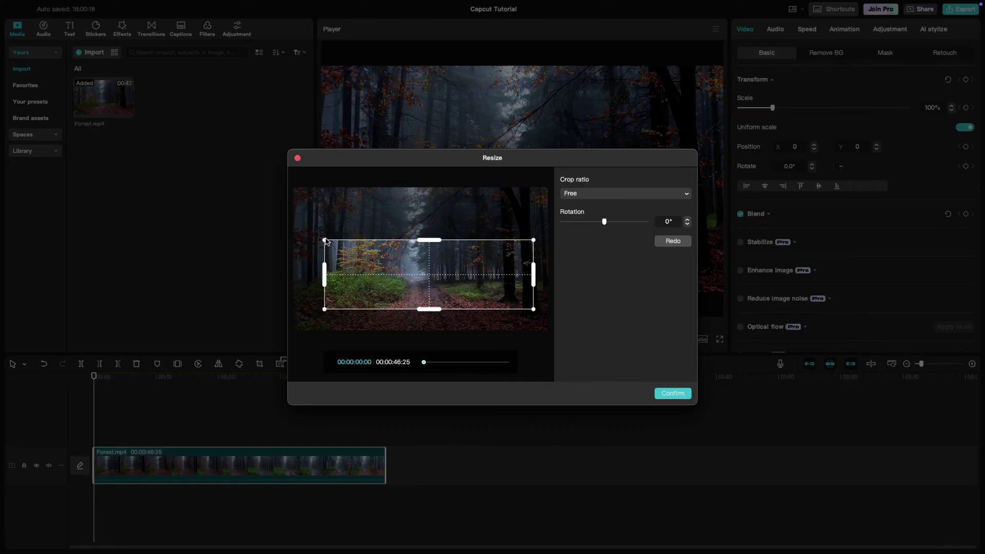
{"action": "mouse_move", "coordinate": [325, 242]}
{"action": "left_mouse_down"}
{"action": "mouse_move", "coordinate": [397, 226]}
{"action": "mouse_move", "coordinate": [416, 257]}
{"action": "mouse_move", "coordinate": [382, 264]}
{"action": "left_mouse_up"}
{"action": "left_click_drag", "start_coordinate": [605, 226], "coordinate": [603, 226]}
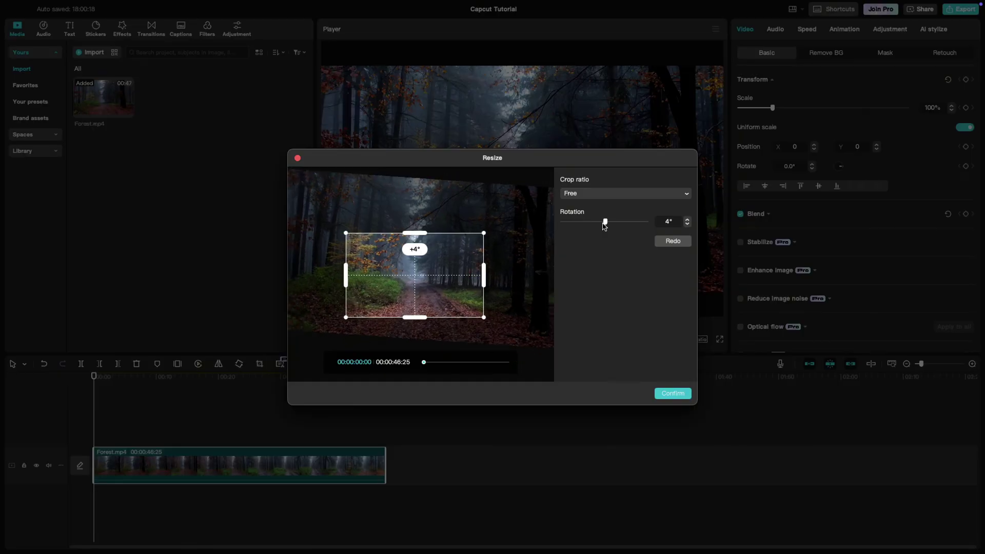
Try the 9:16 and 1:1 crop ratios
{"action": "left_click", "coordinate": [591, 197]}
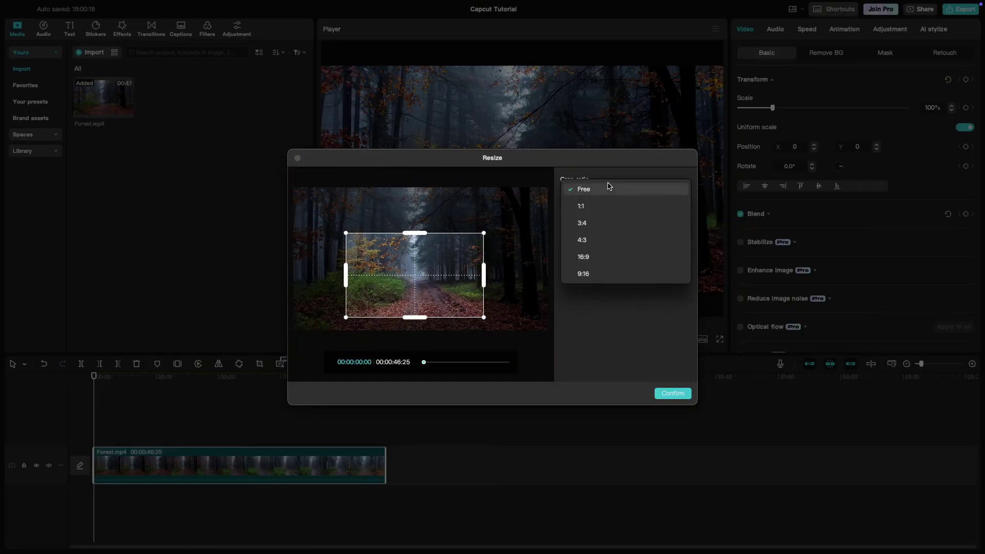
{"action": "left_click", "coordinate": [583, 273]}
{"action": "left_click", "coordinate": [583, 198]}
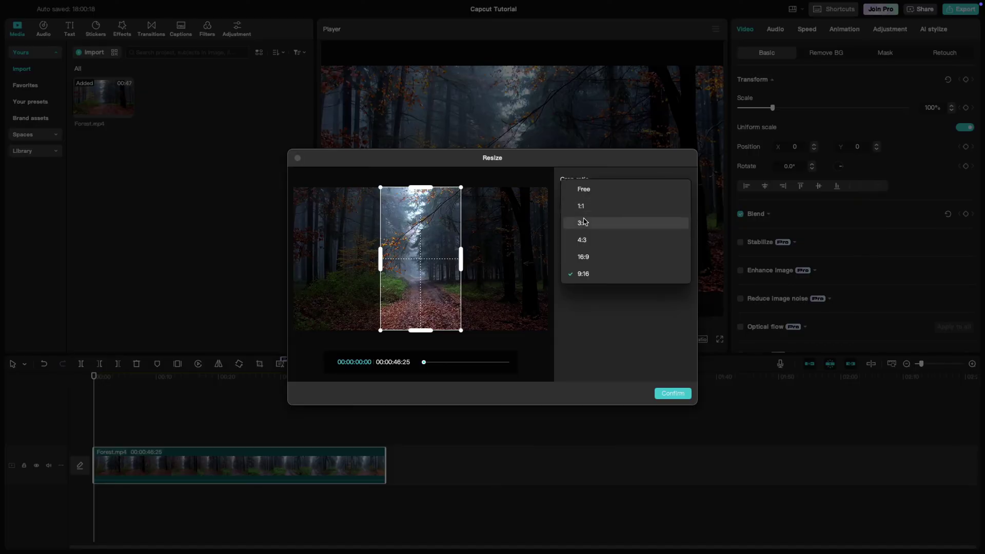
{"action": "left_click", "coordinate": [582, 210]}
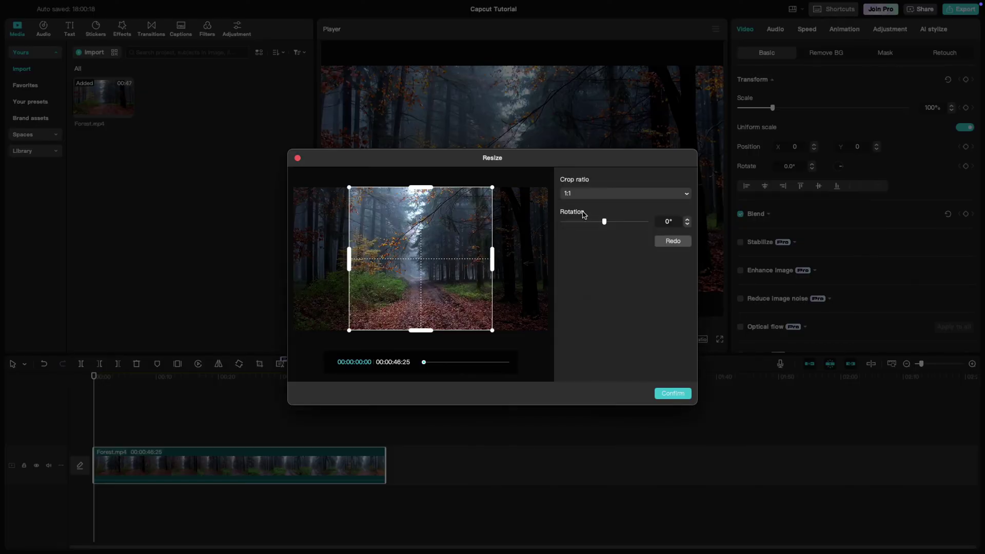
Set the crop ratio to 16:9 and frame a smaller region over the lower forest path
{"action": "left_click", "coordinate": [584, 202]}
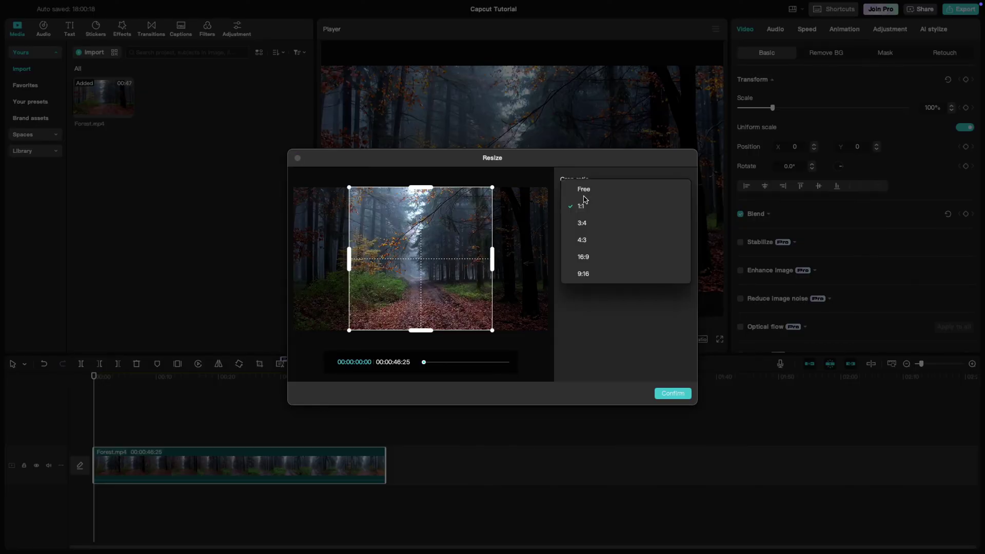
{"action": "left_click", "coordinate": [583, 258]}
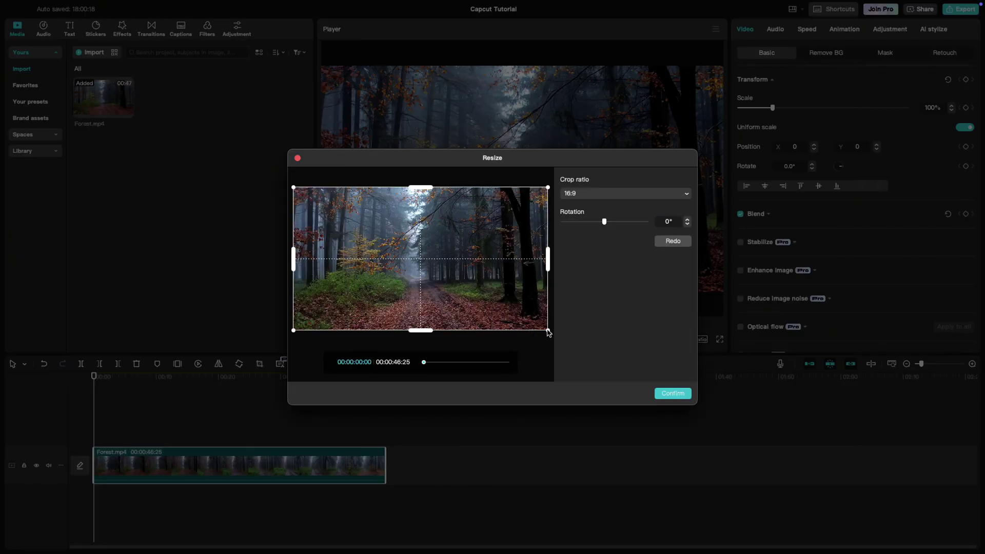
{"action": "left_click_drag", "start_coordinate": [548, 331], "coordinate": [485, 294]}
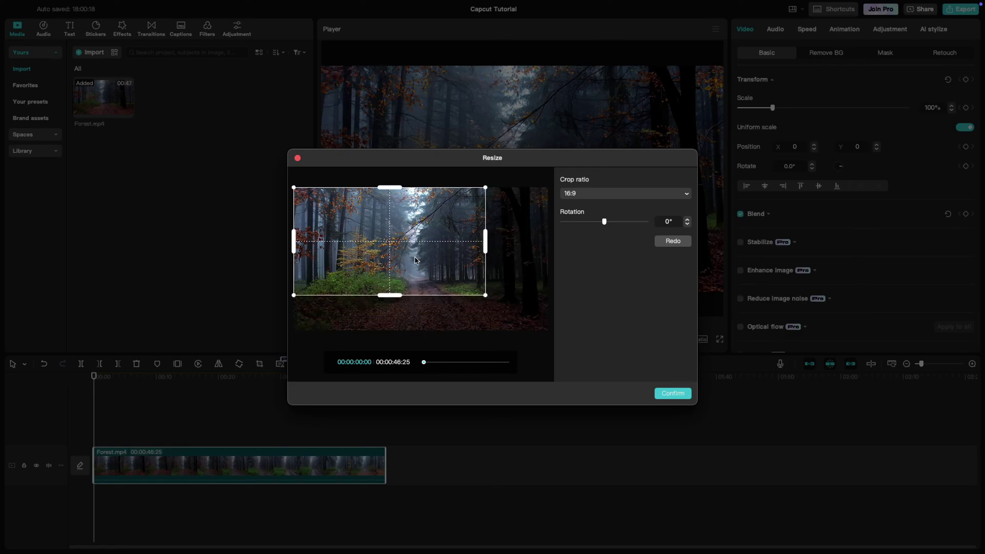
{"action": "left_click_drag", "start_coordinate": [416, 260], "coordinate": [443, 291]}
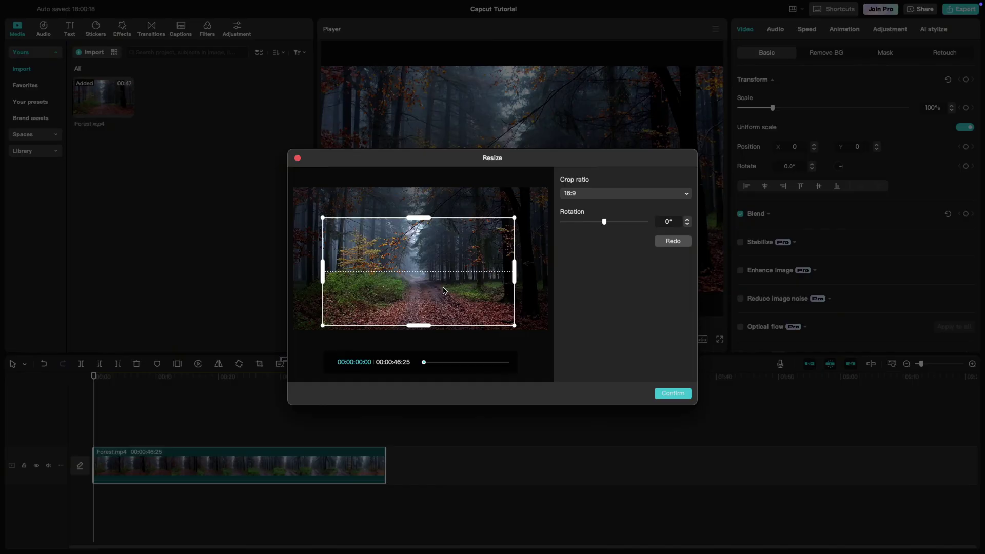
Confirm the 16:9 crop, then play the cropped Forest clip and stop it
{"action": "left_click", "coordinate": [674, 395]}
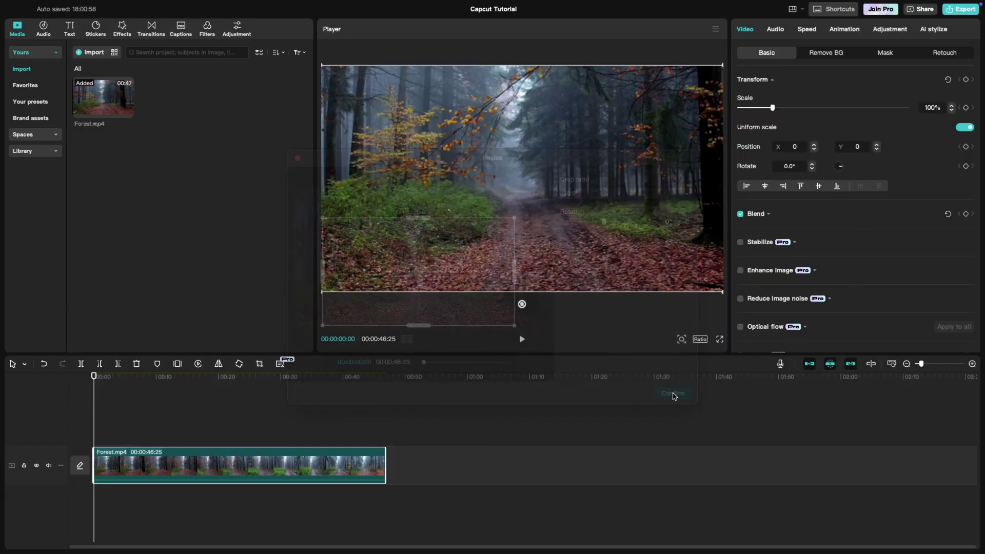
{"action": "key", "text": "space"}
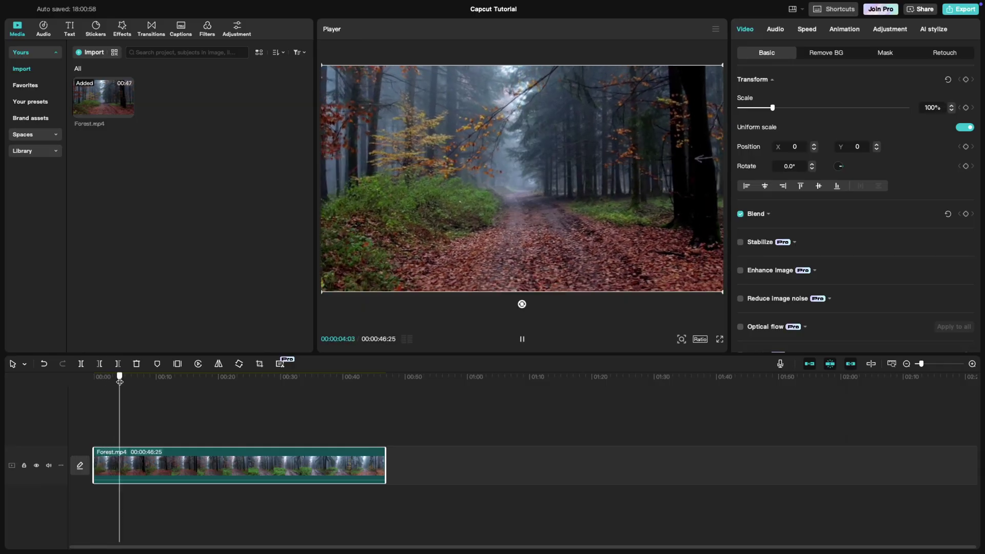
{"action": "key", "text": "space"}
{"action": "key", "text": "space"}
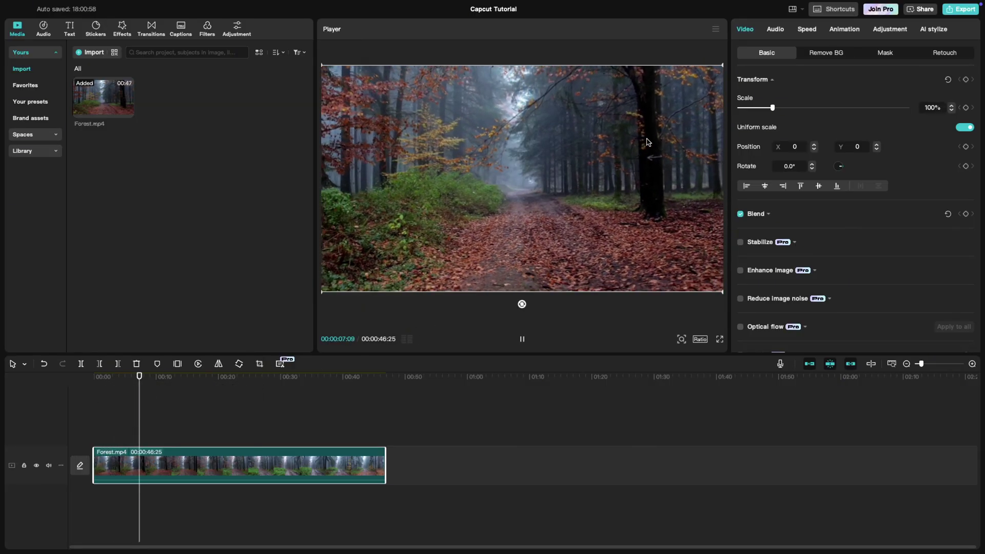